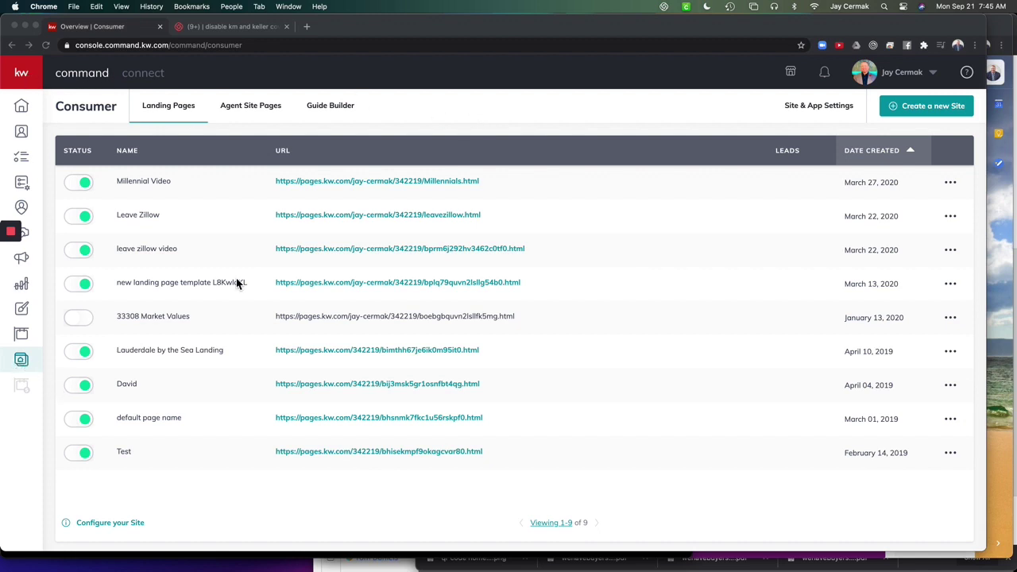
Step: Launch the Consumer Settings Kelle guide from the Site & App Settings page, leaving the site settings
left_click(811, 110)
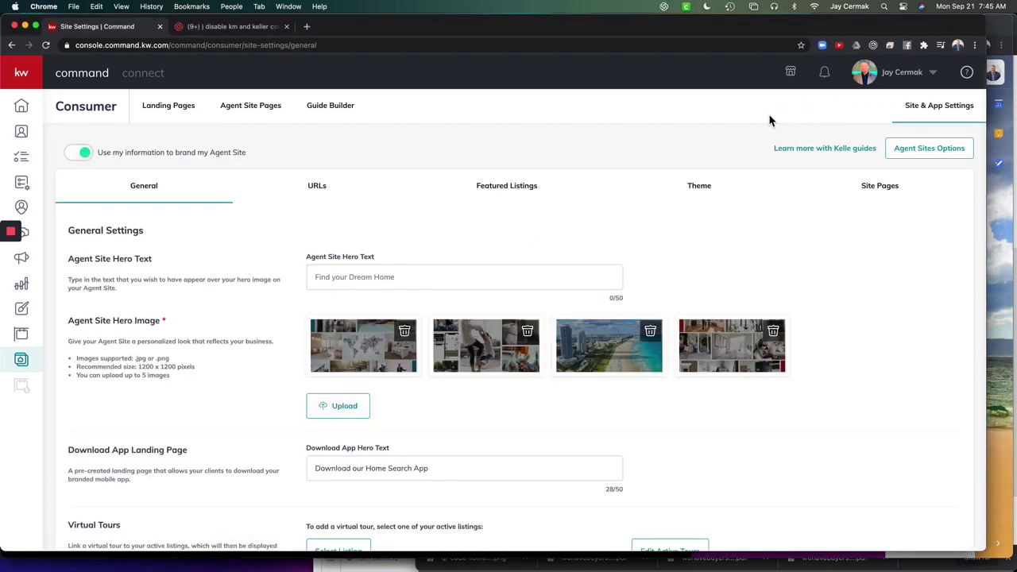
left_click(826, 153)
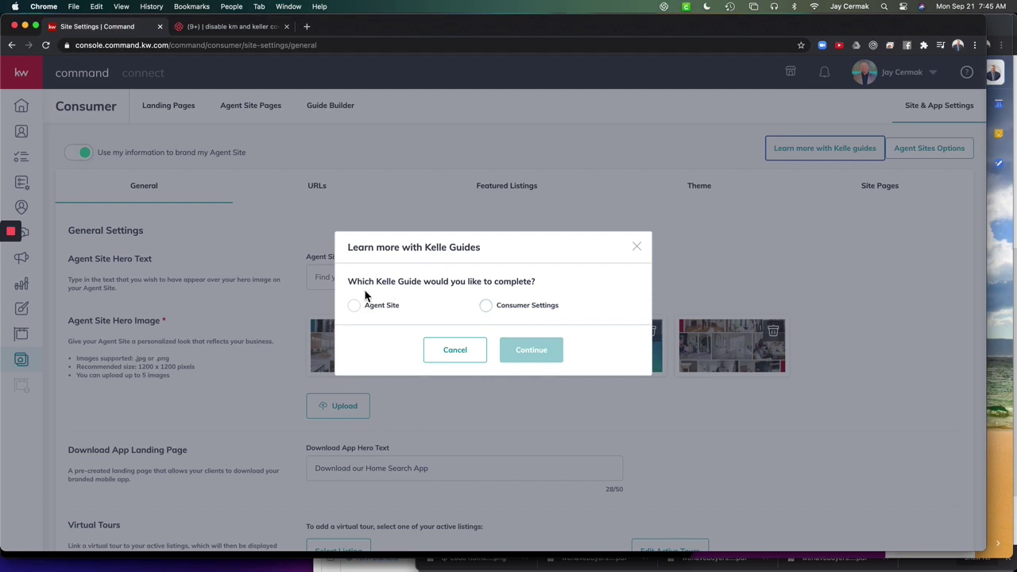
left_click(527, 310)
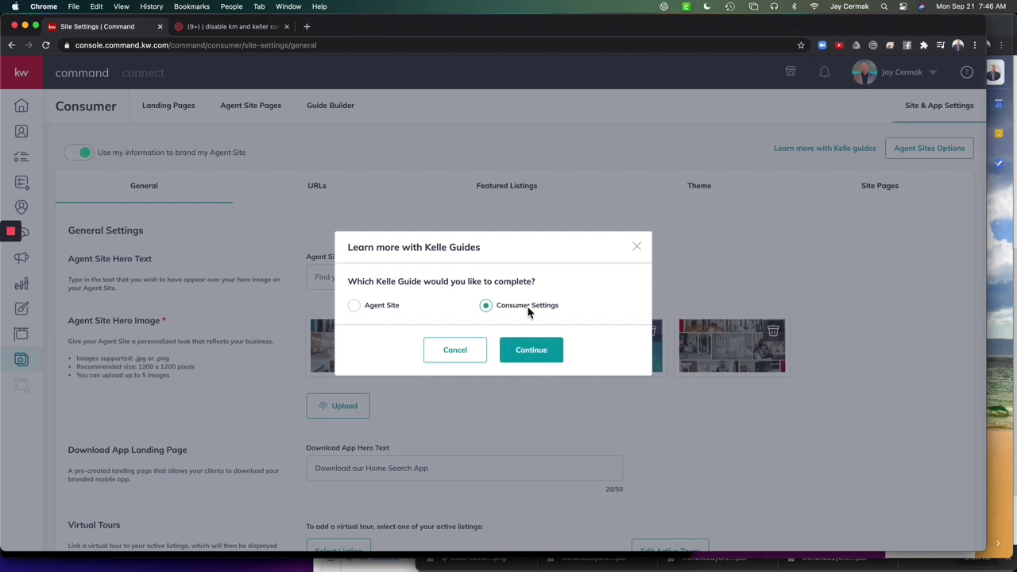
left_click(531, 349)
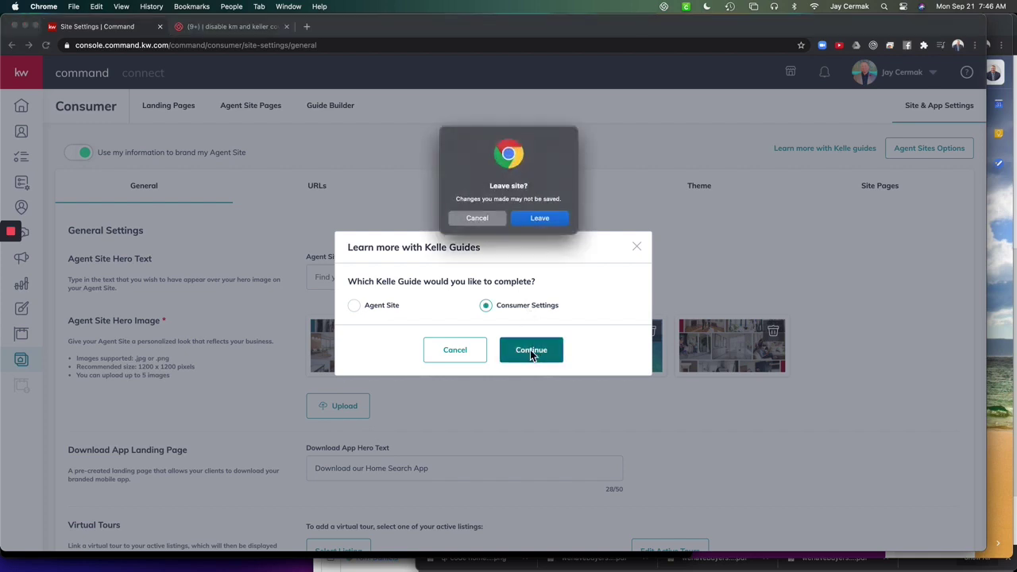
left_click(536, 220)
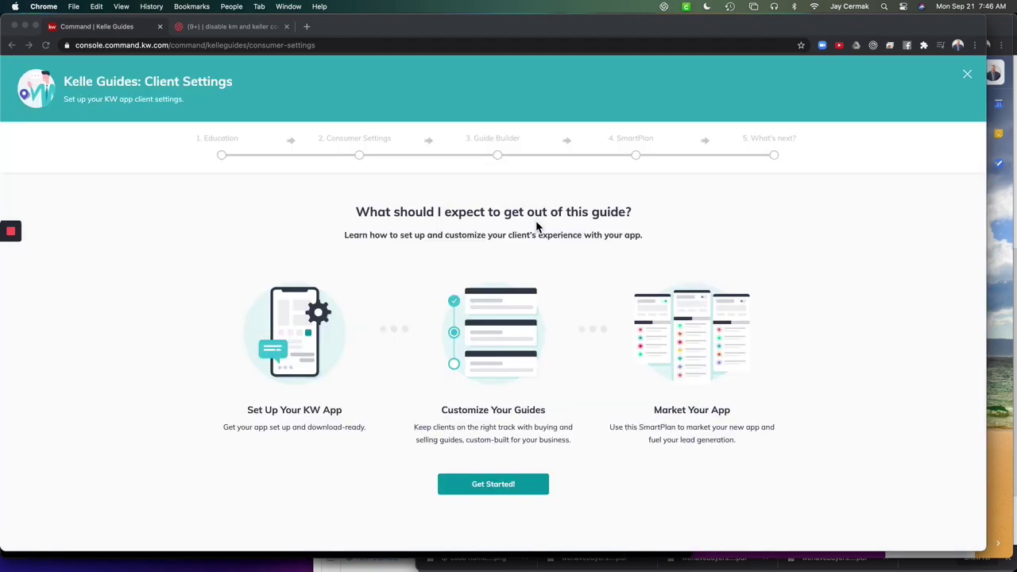
Step: Start the Client Settings guide and advance past the Education stage to Consumer Settings
left_click(495, 486)
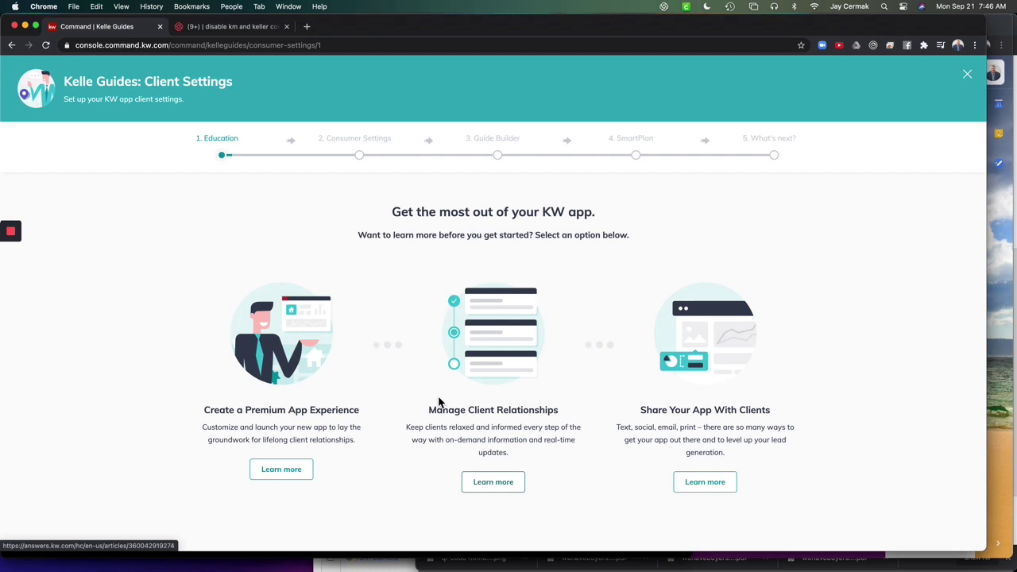
scroll(770, 278, "down", 5)
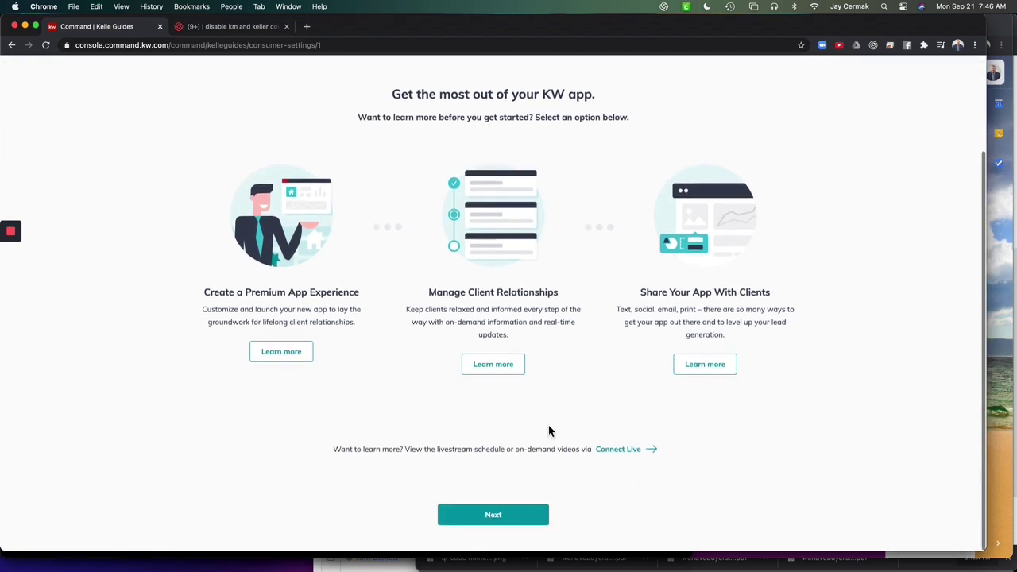
left_click(493, 518)
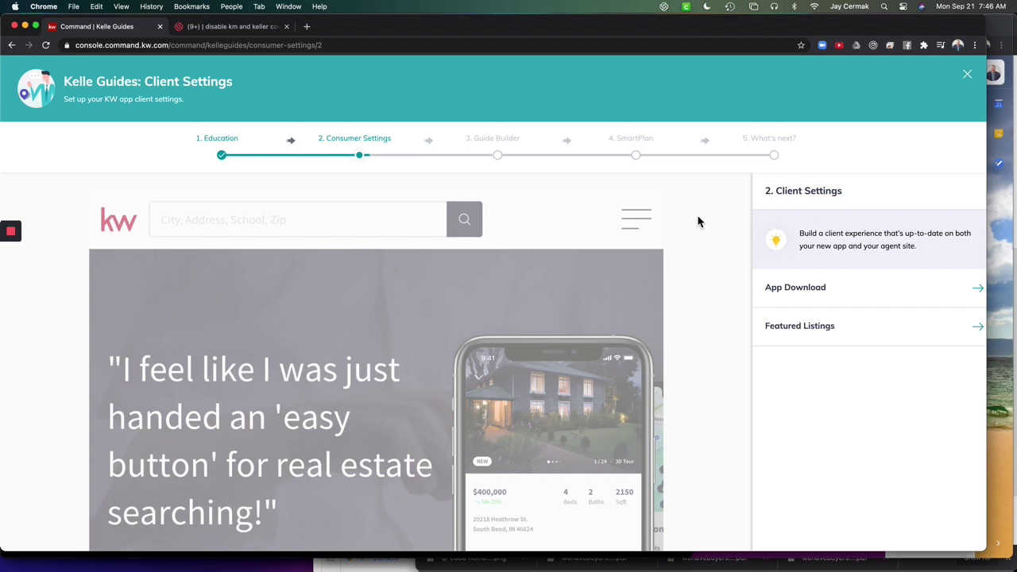
Step: Open the App Download settings, keep the landing page text as is, and continue to Featured Listings
scroll(862, 288, "down", 1)
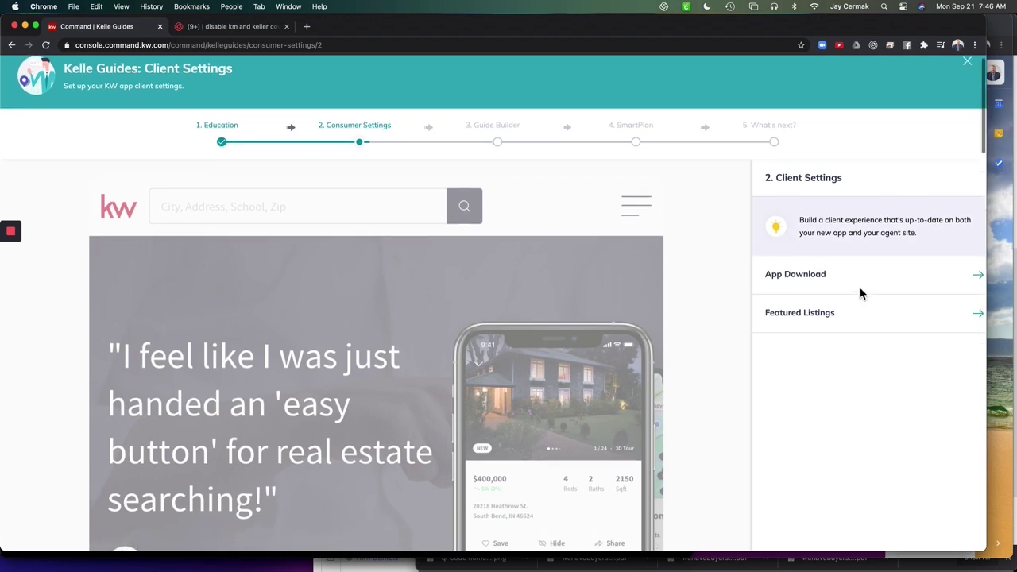
left_click(980, 270)
scroll(827, 279, "down", 3)
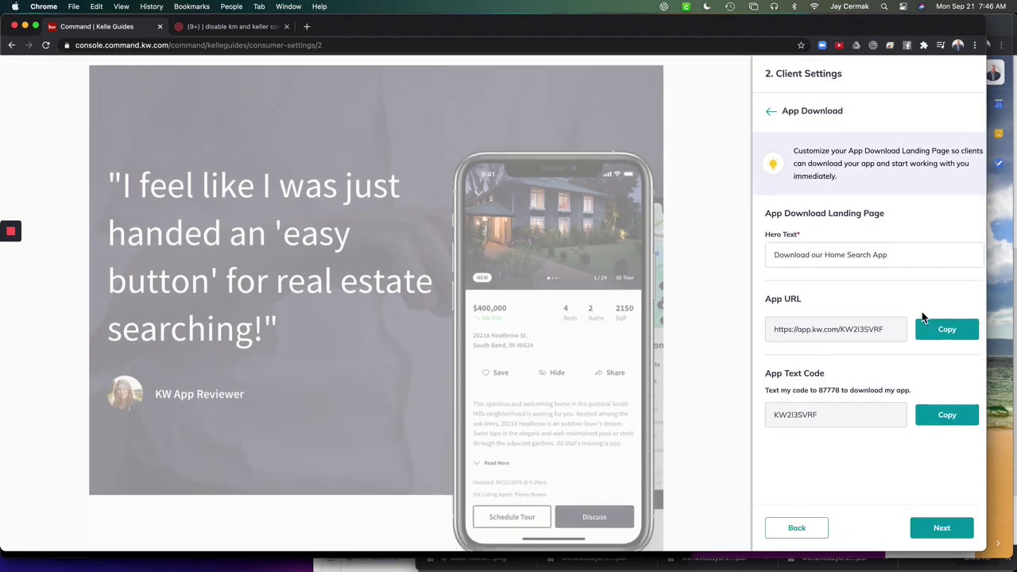
left_click(946, 531)
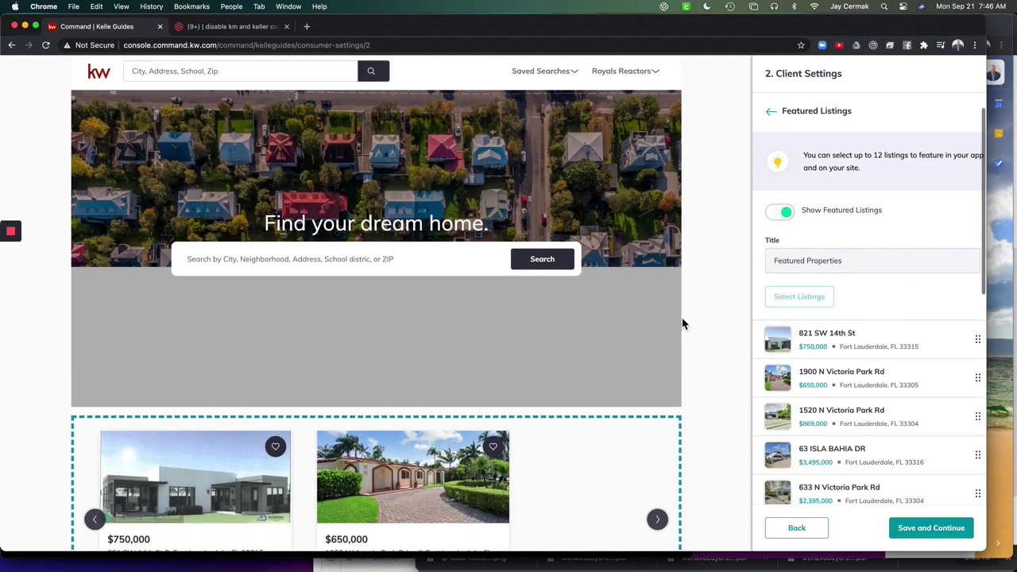
Step: Look through the featured listings and their site preview, then save them and continue to the Guide Builder stage
scroll(682, 318, "down", 1)
scroll(682, 324, "down", 1)
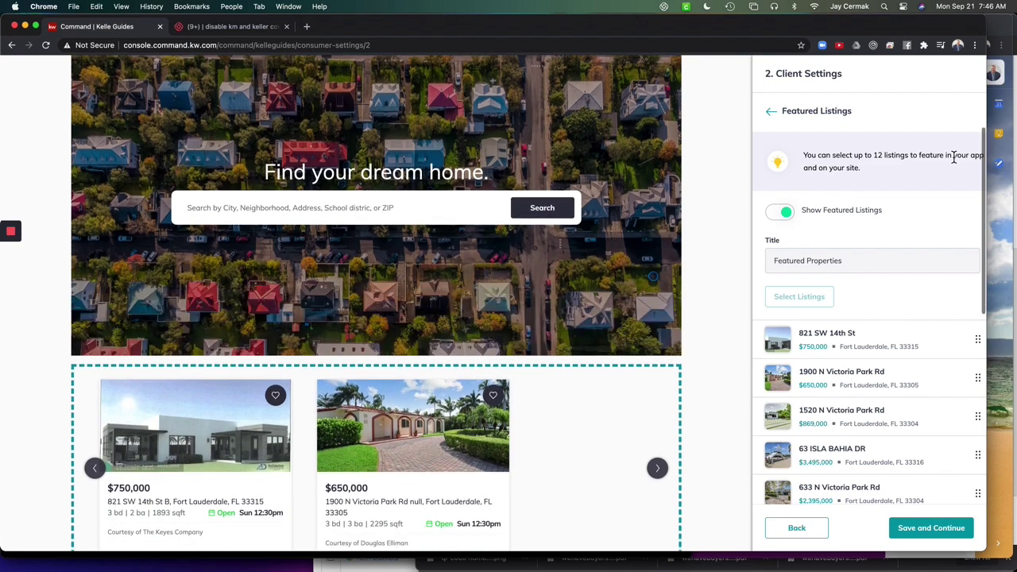
scroll(609, 302, "down", 5)
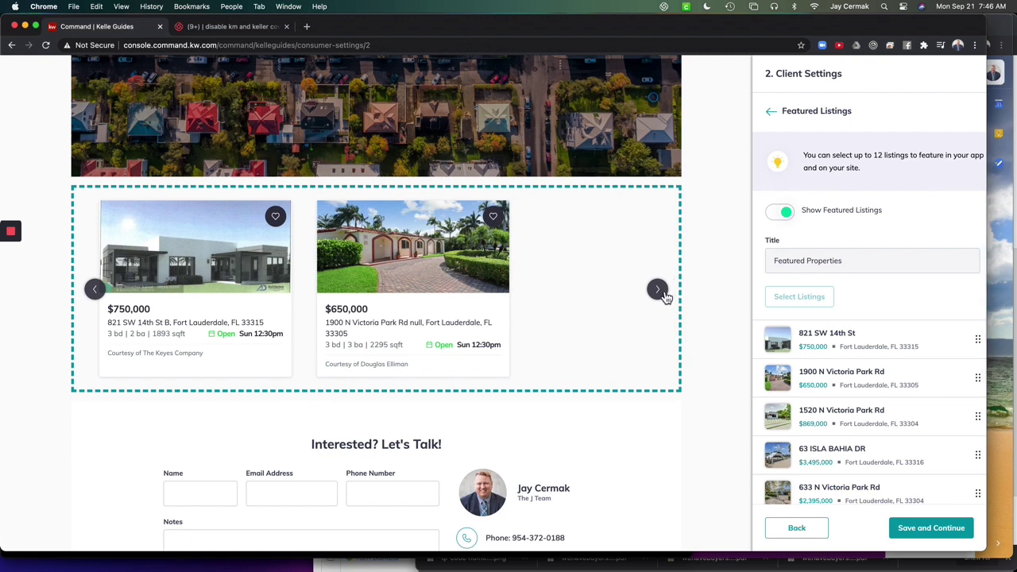
scroll(891, 291, "down", 2)
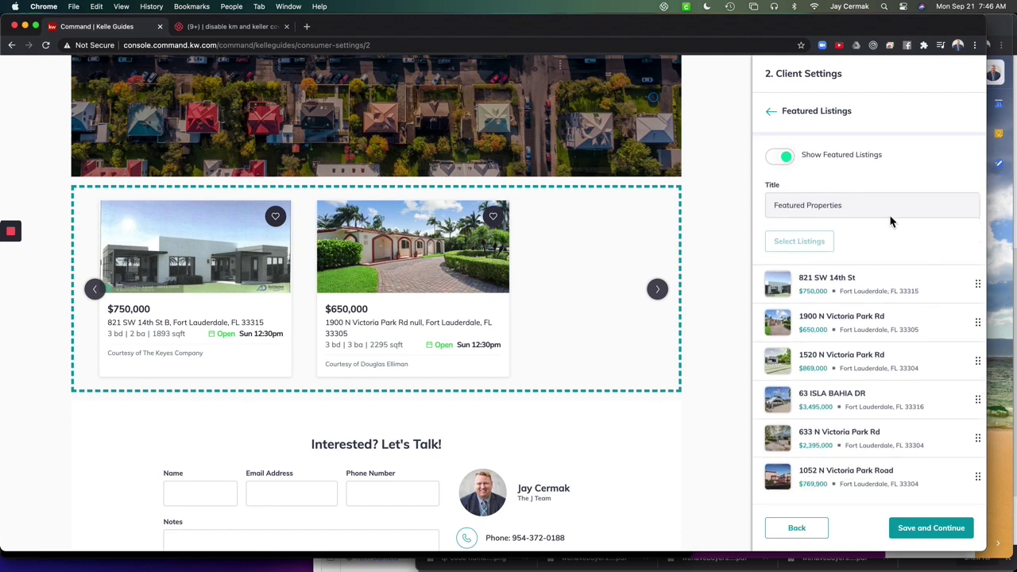
scroll(879, 223, "up", 1)
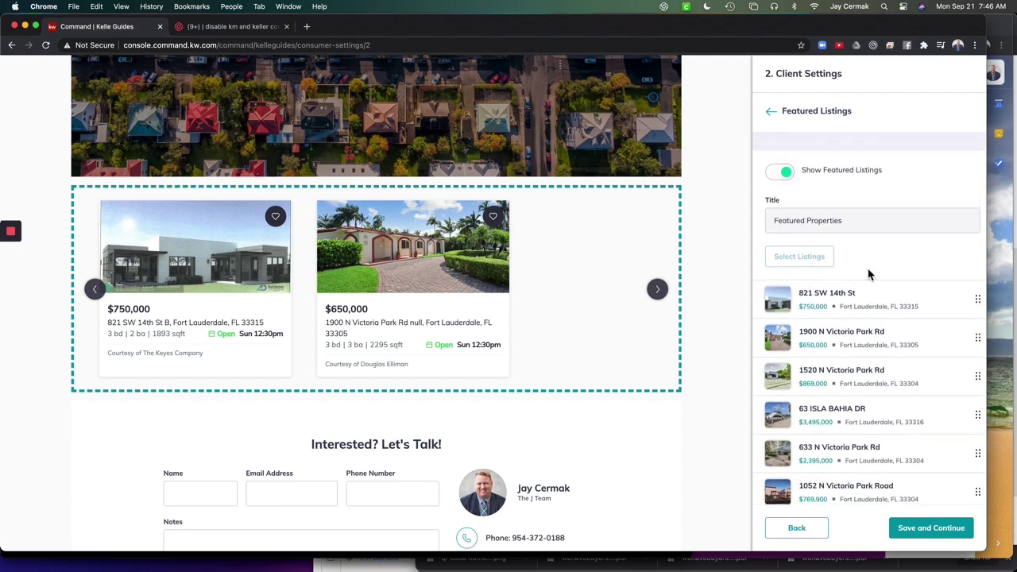
scroll(864, 355, "down", 1)
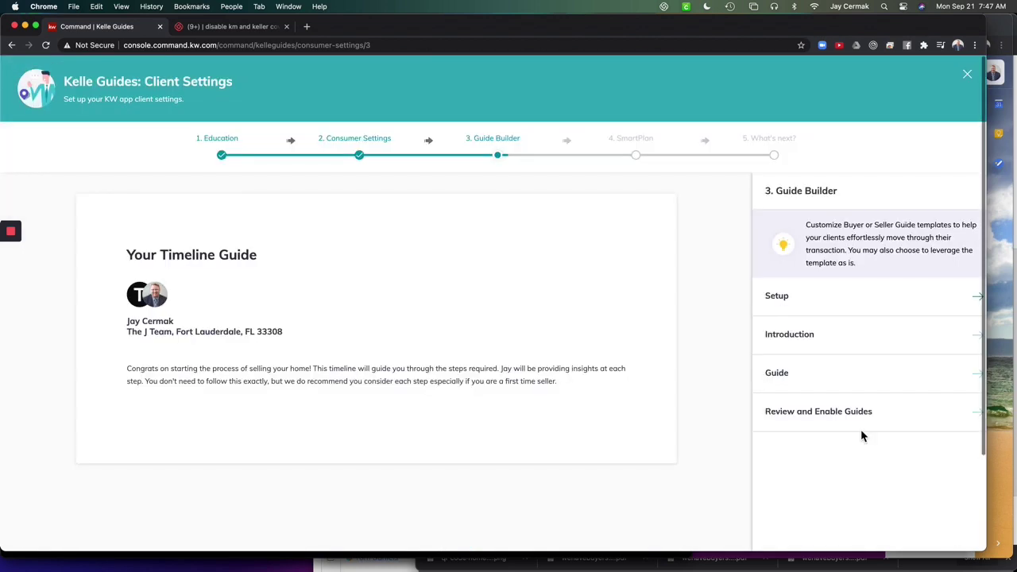
left_click(963, 525)
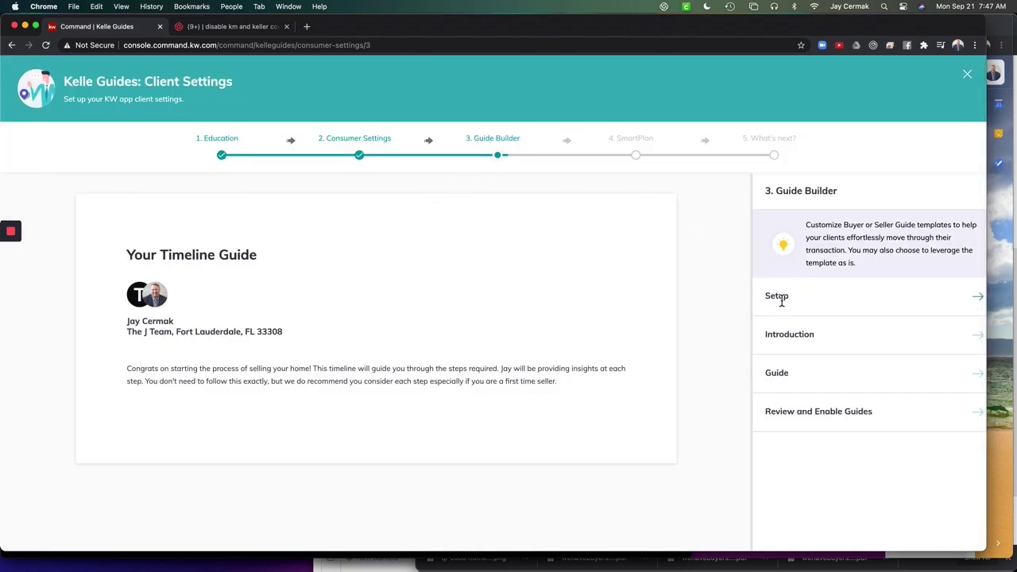
Step: Choose the Buyer's Guide template in the Guide Builder setup and proceed to its introduction
left_click(978, 299)
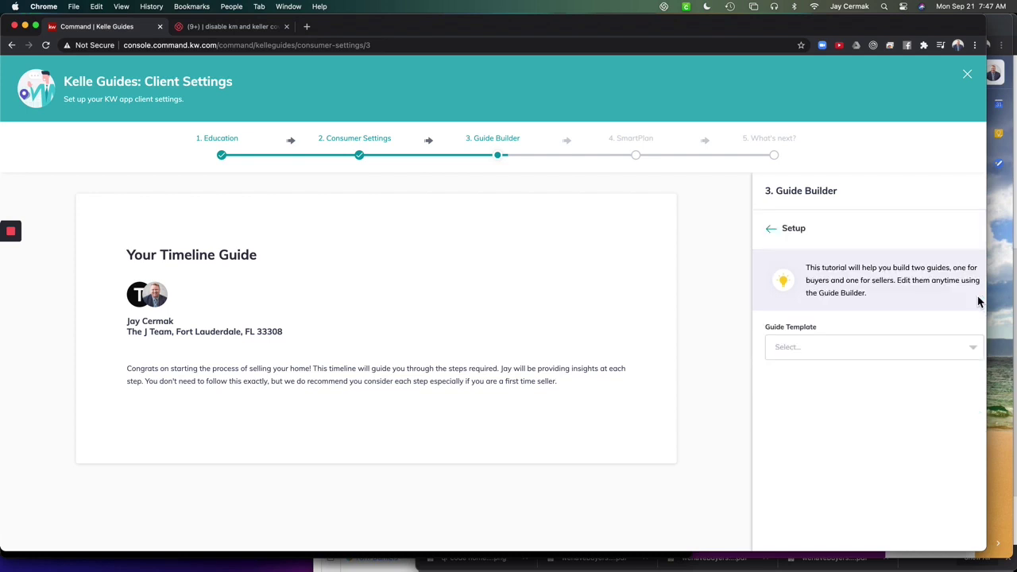
left_click(855, 348)
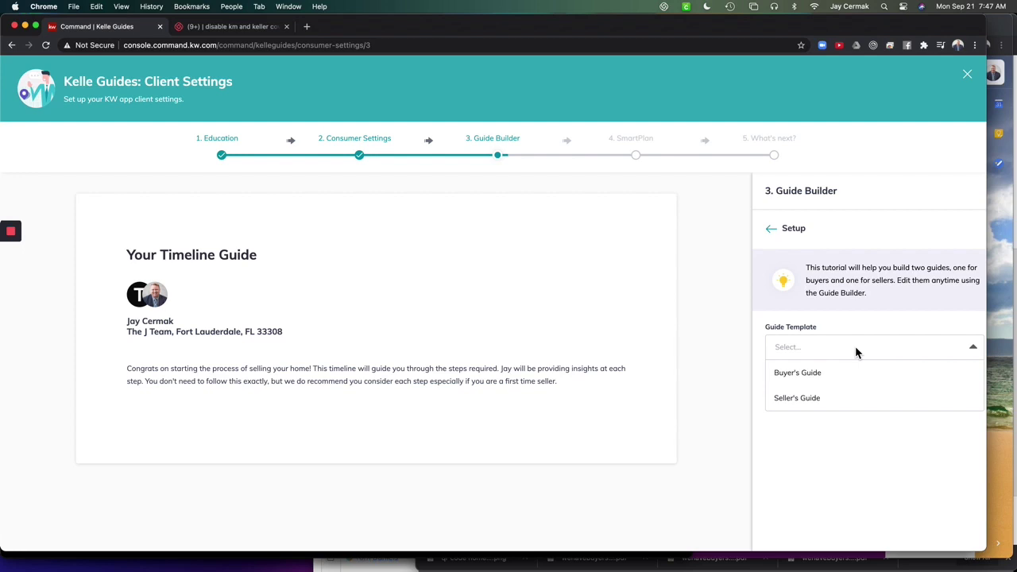
left_click(802, 380)
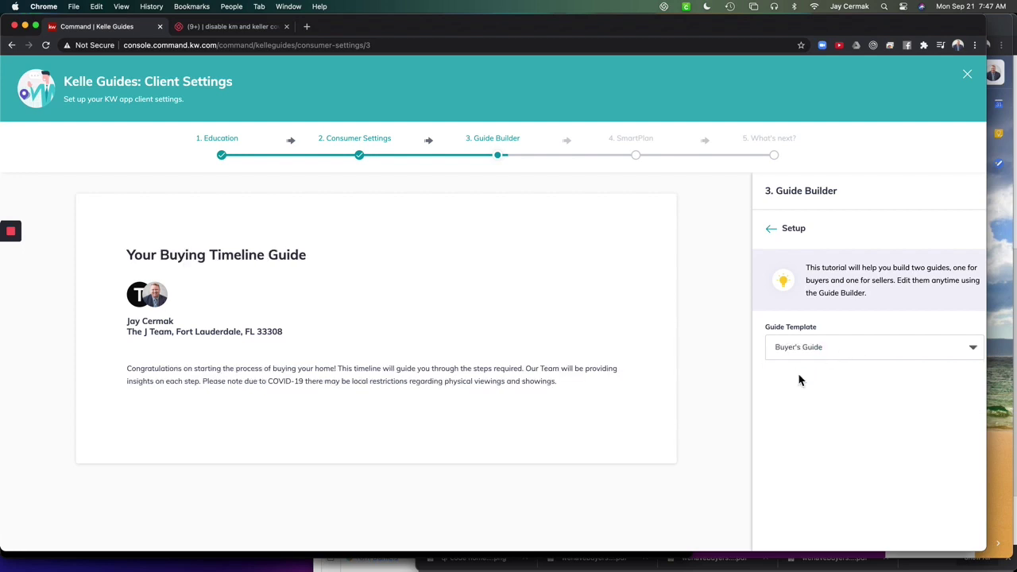
scroll(801, 381, "down", 2)
scroll(779, 346, "down", 1)
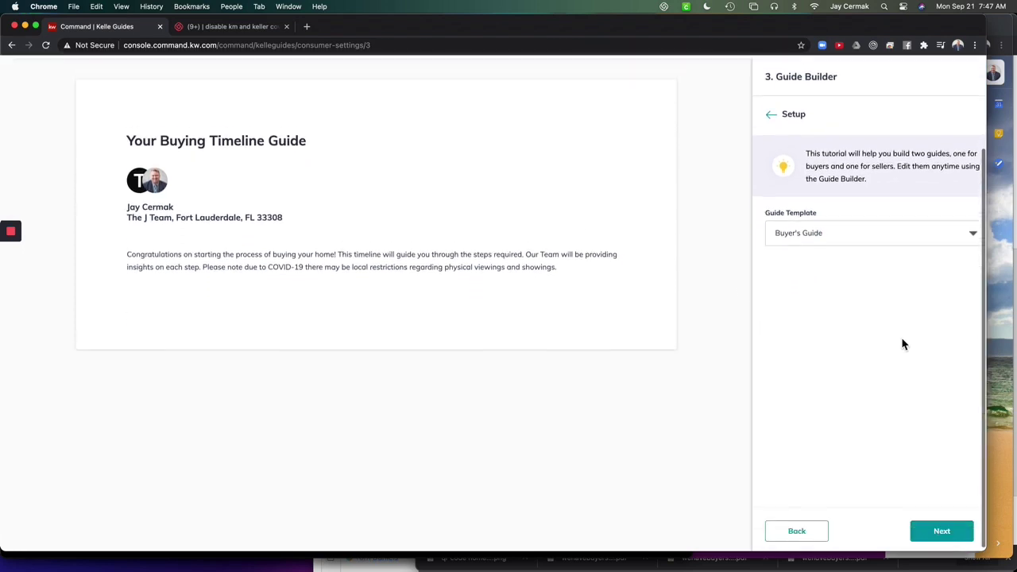
left_click(935, 528)
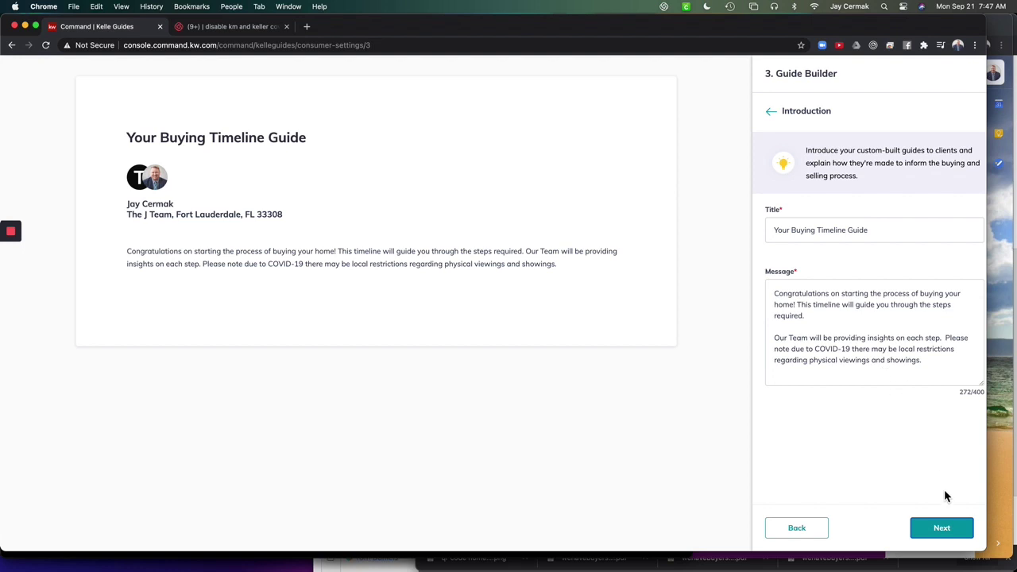
Step: Accept the buyer's guide introduction, review its timeline steps, and proceed to Review and Enable Guides
left_click(942, 528)
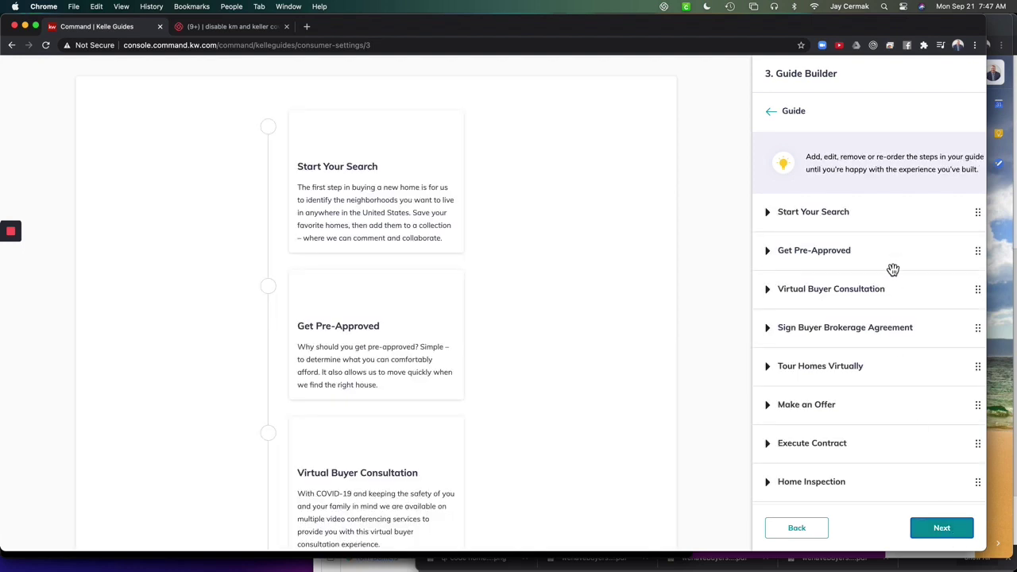
scroll(885, 427, "down", 4)
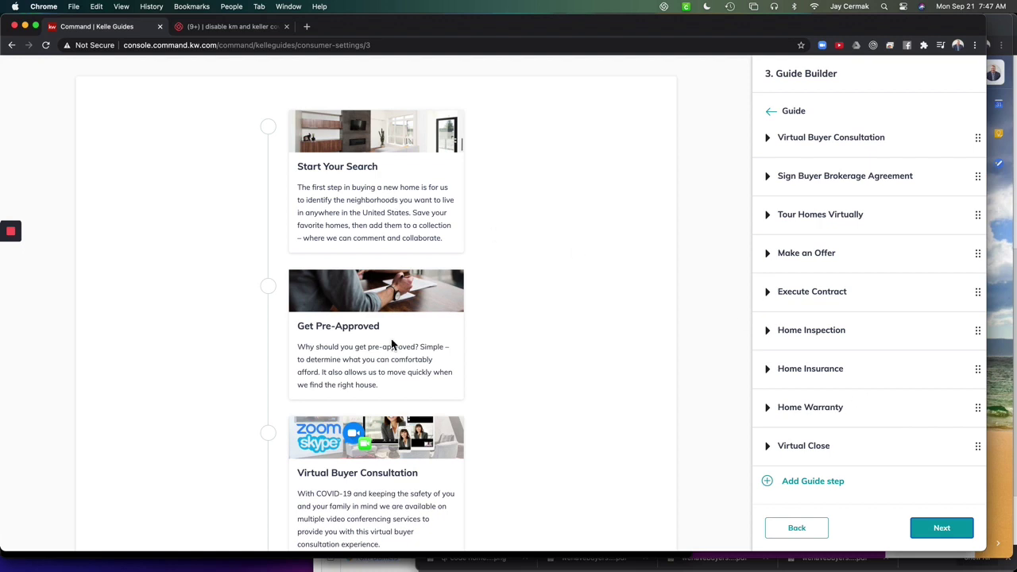
scroll(411, 423, "down", 5)
scroll(410, 423, "down", 12)
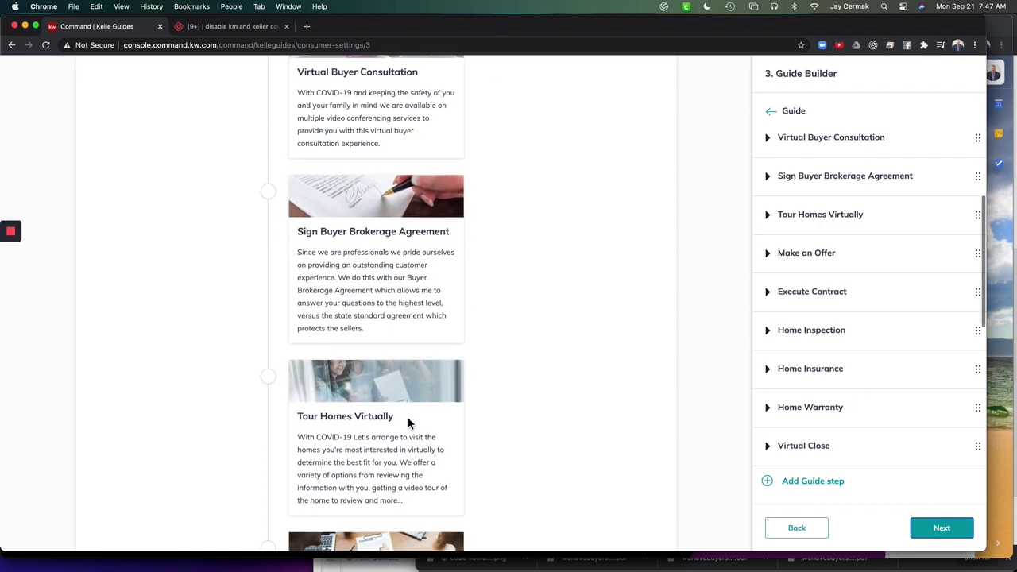
scroll(410, 423, "down", 8)
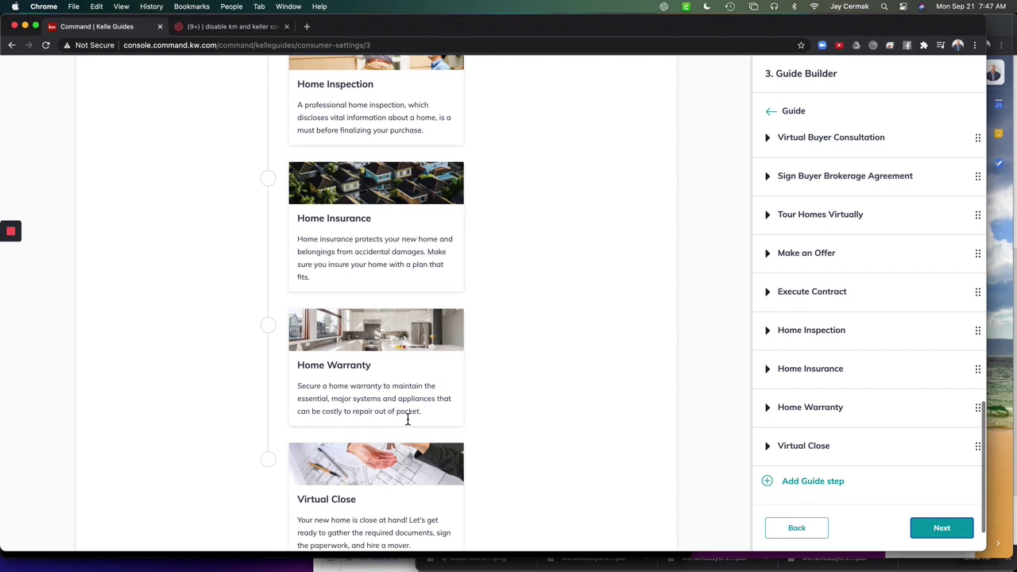
scroll(411, 422, "up", 20)
scroll(411, 423, "up", 5)
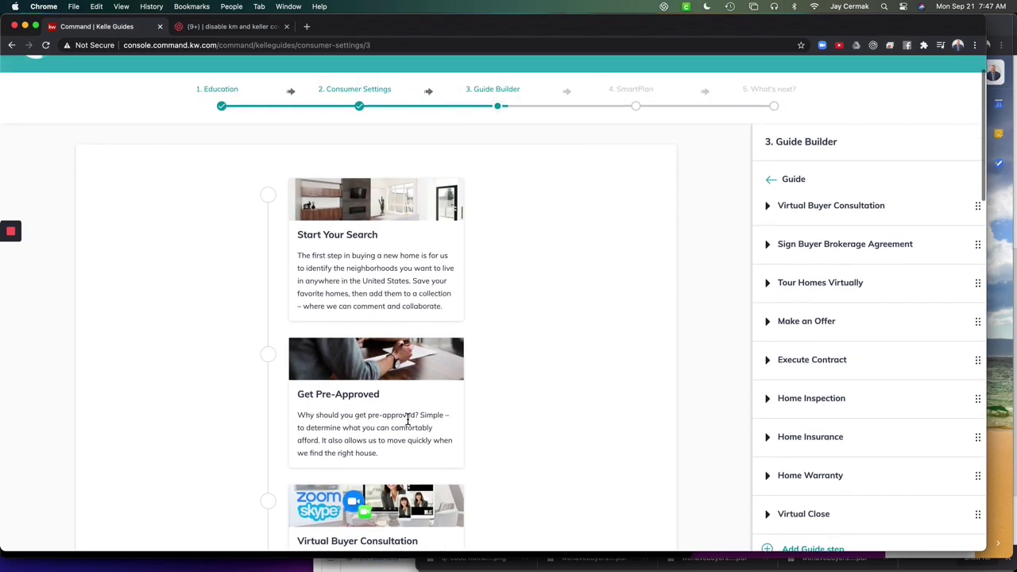
scroll(410, 423, "down", 5)
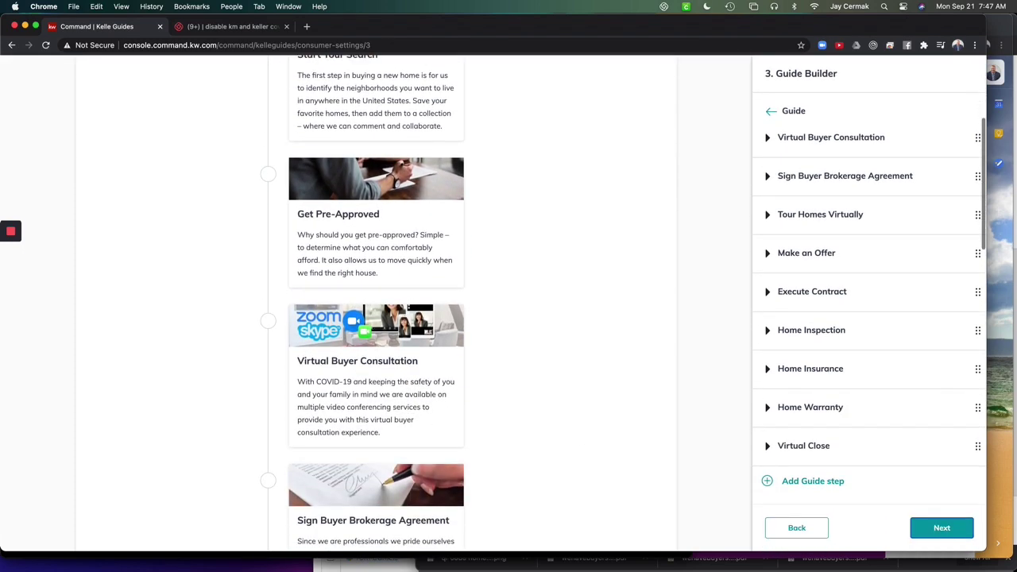
left_click(964, 539)
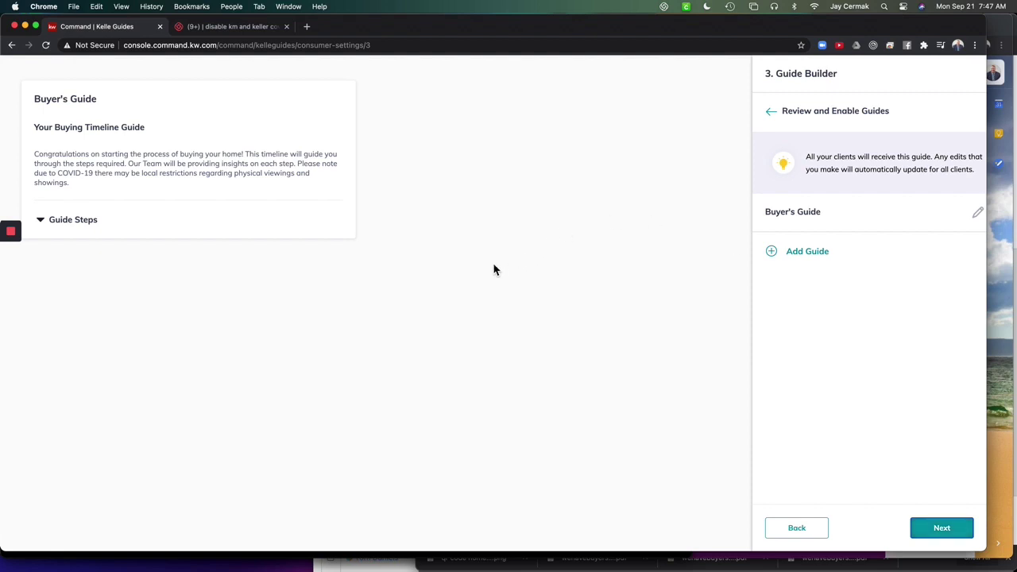
Step: Add a second guide using the Seller's Guide template and proceed to its introduction
left_click(815, 255)
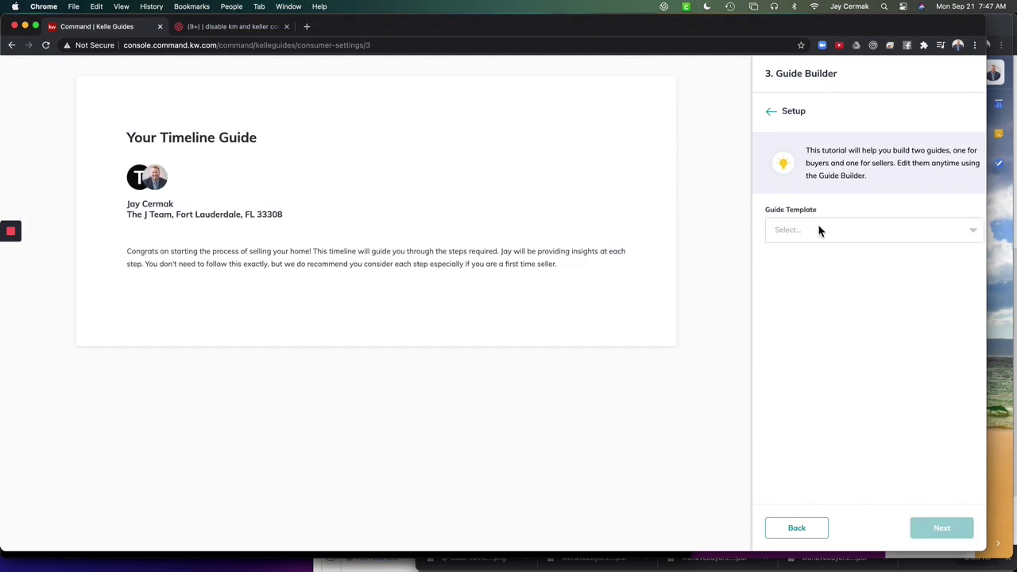
left_click(819, 228)
left_click(799, 281)
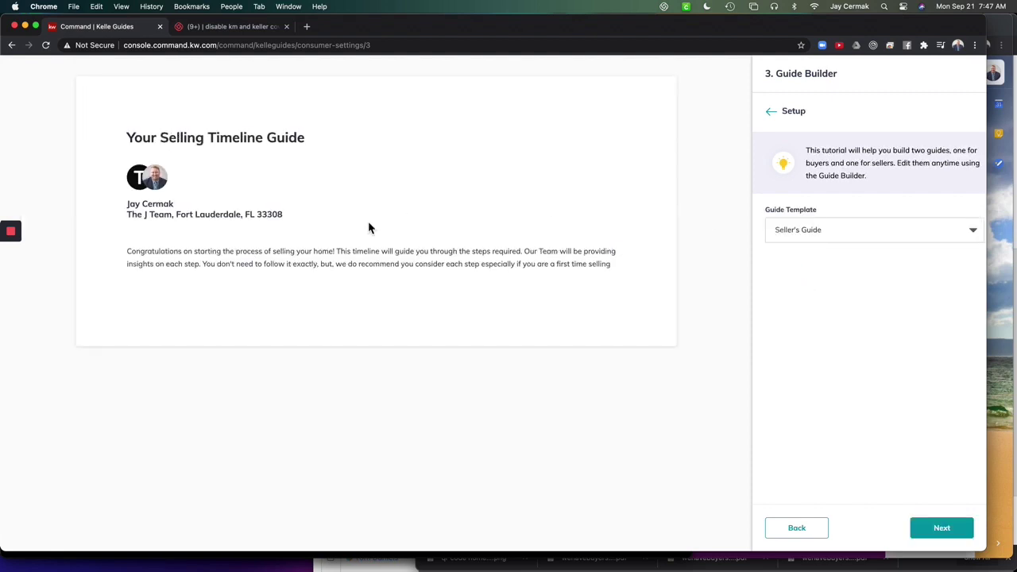
left_click(948, 535)
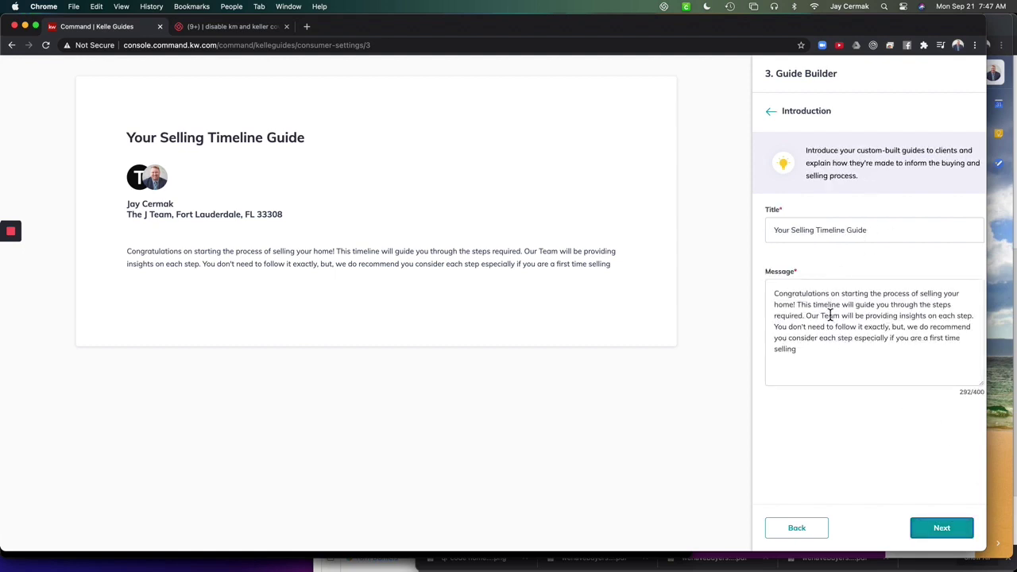
Step: Accept the seller's guide introduction and steps as they are, and proceed to Review and Enable Guides
left_click(866, 351)
left_click(928, 529)
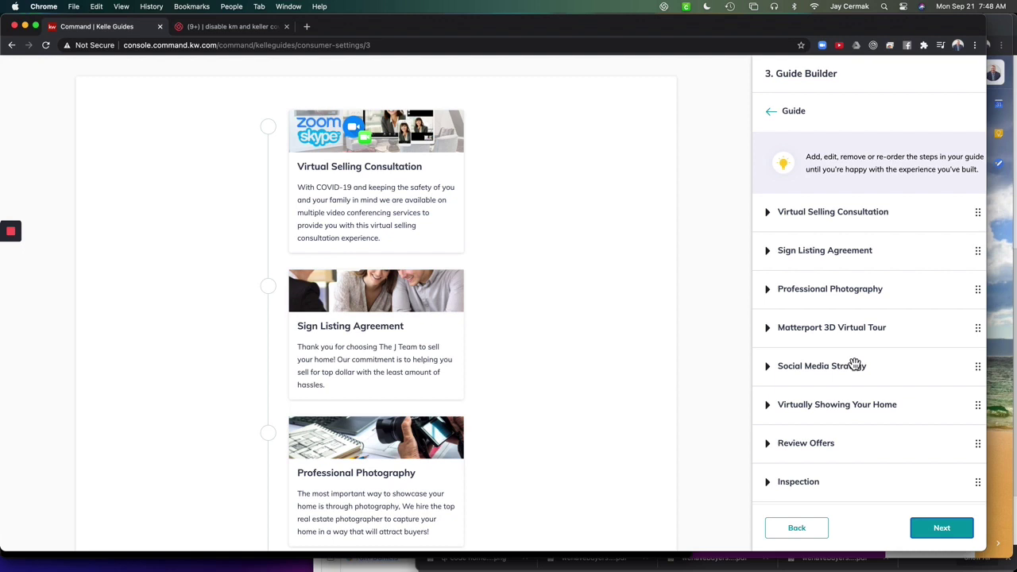
left_click(942, 529)
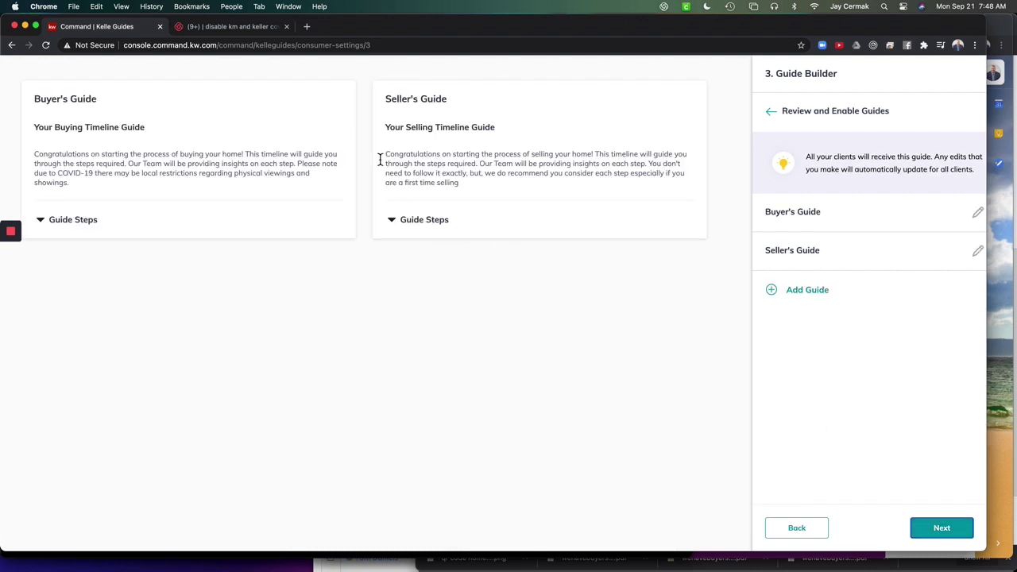
Step: Try to add a third guide alongside the buyer's and seller's guides
left_click(811, 299)
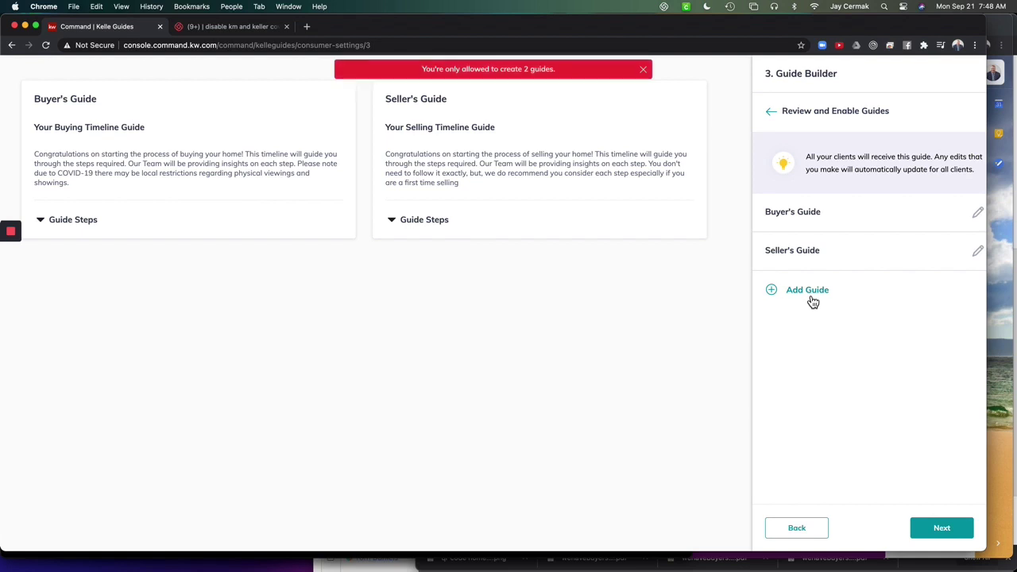
Step: Accept the two guides, review the Promote My App SmartPlan messages, and advance the setup to the What's next? stage
left_click(948, 530)
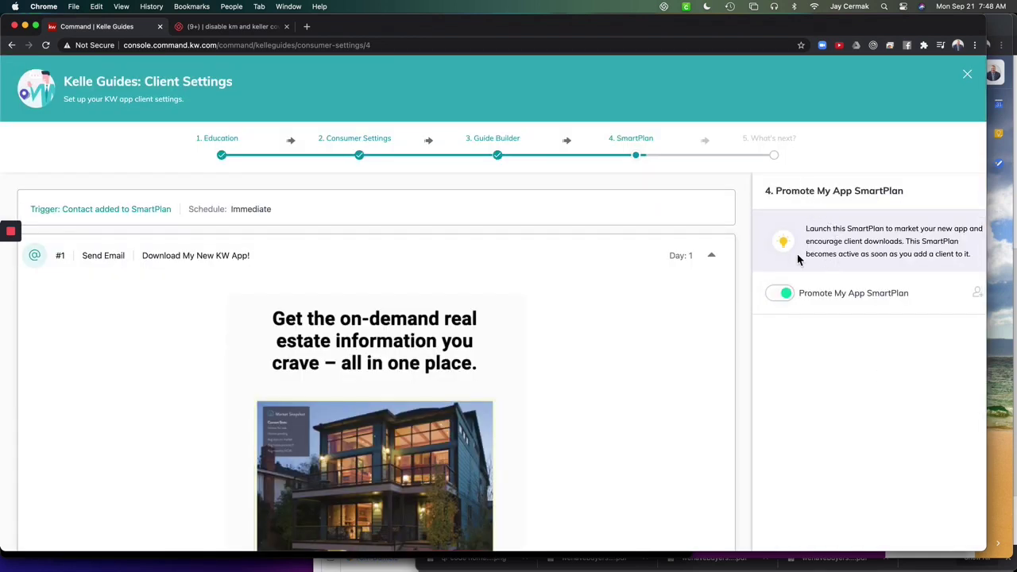
scroll(811, 374, "down", 2)
scroll(811, 374, "down", 3)
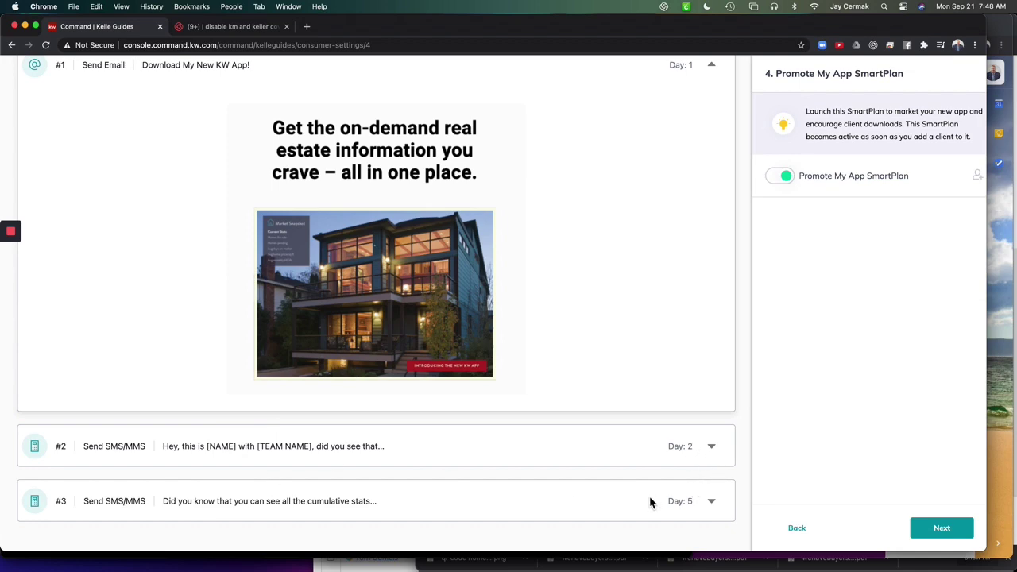
scroll(645, 343, "up", 4)
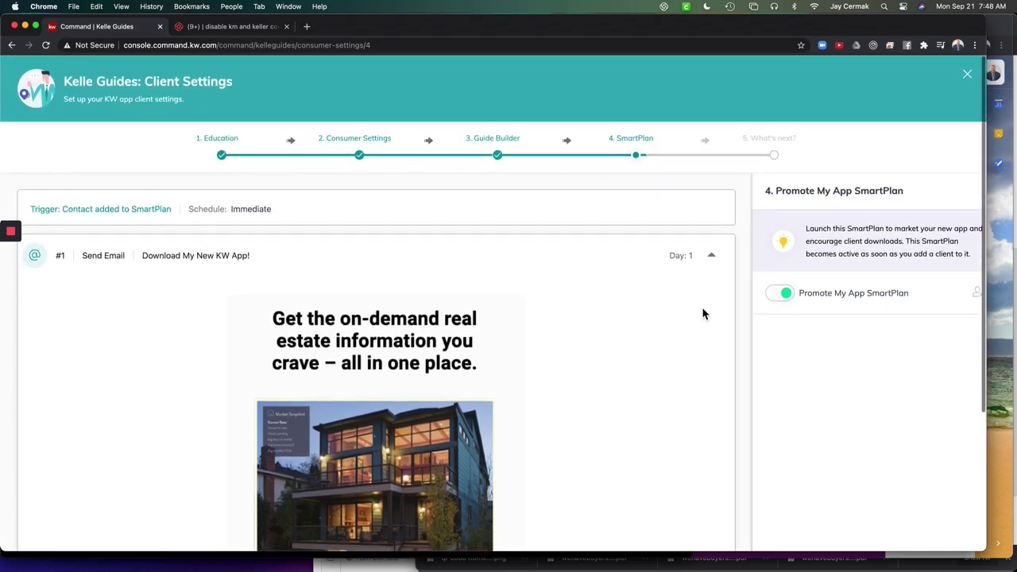
scroll(893, 327, "down", 4)
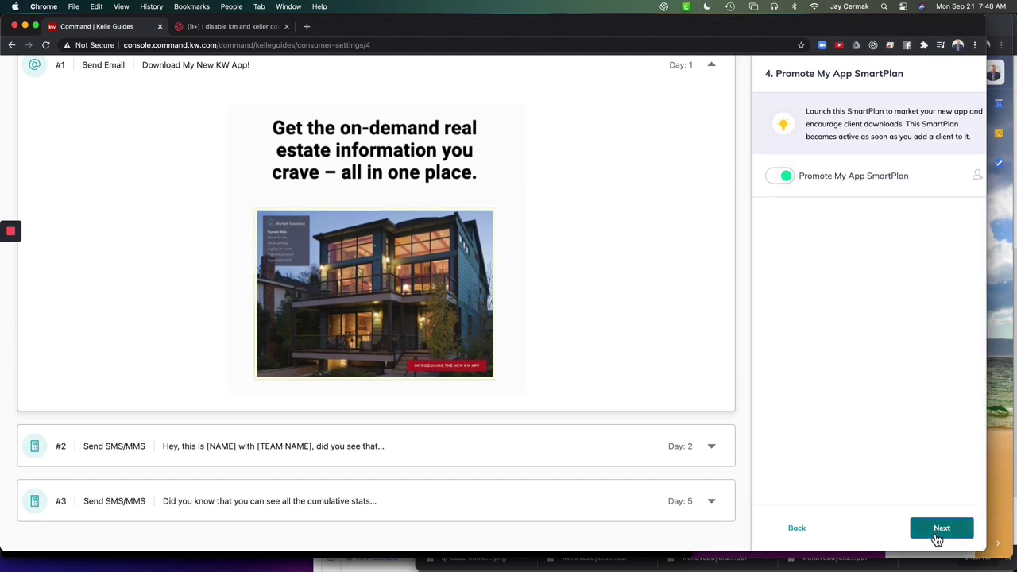
left_click(936, 533)
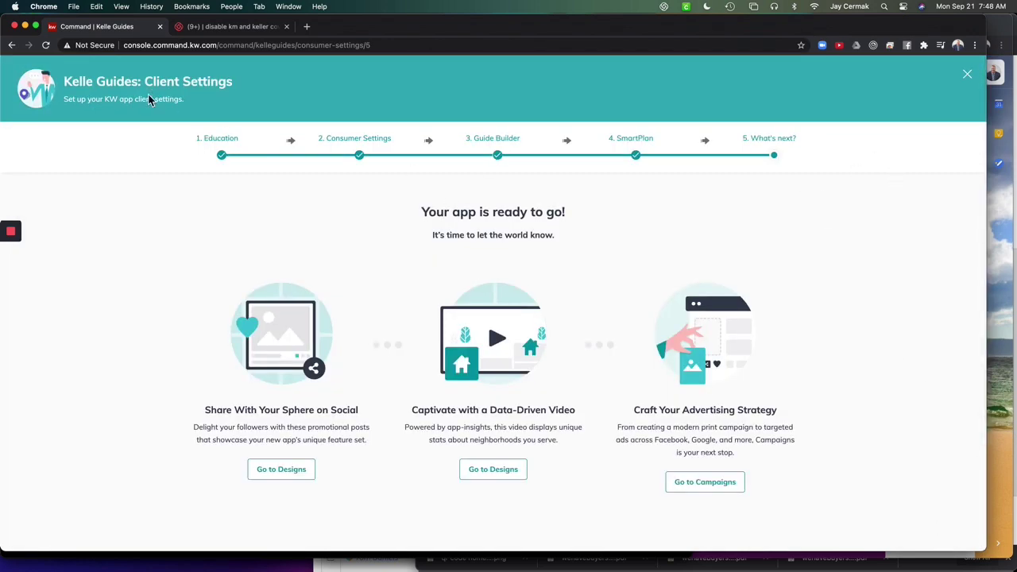
Step: Review the social, video and advertising options for promoting the app, and return to the Command dashboard
scroll(195, 332, "down", 1)
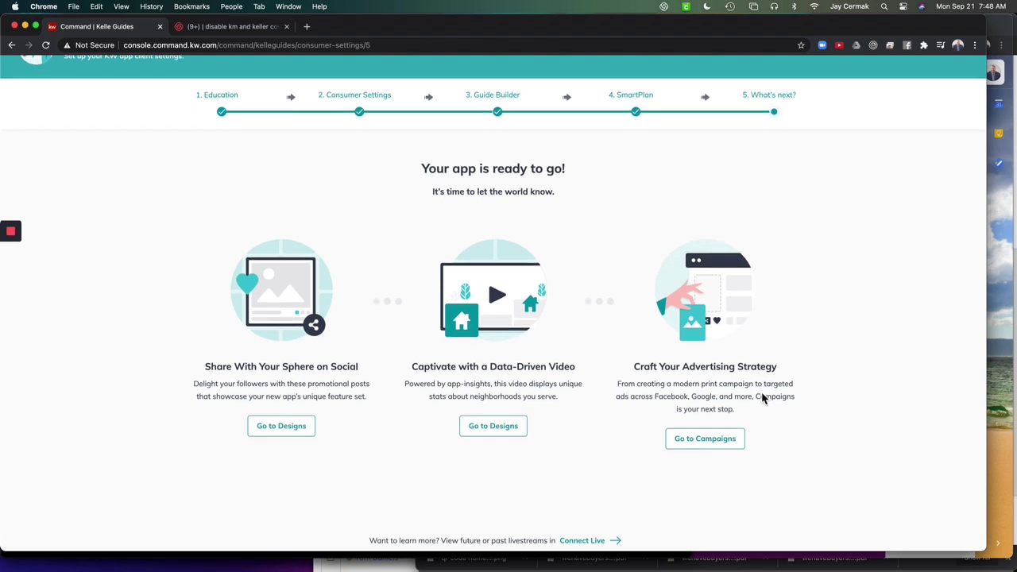
scroll(761, 393, "down", 2)
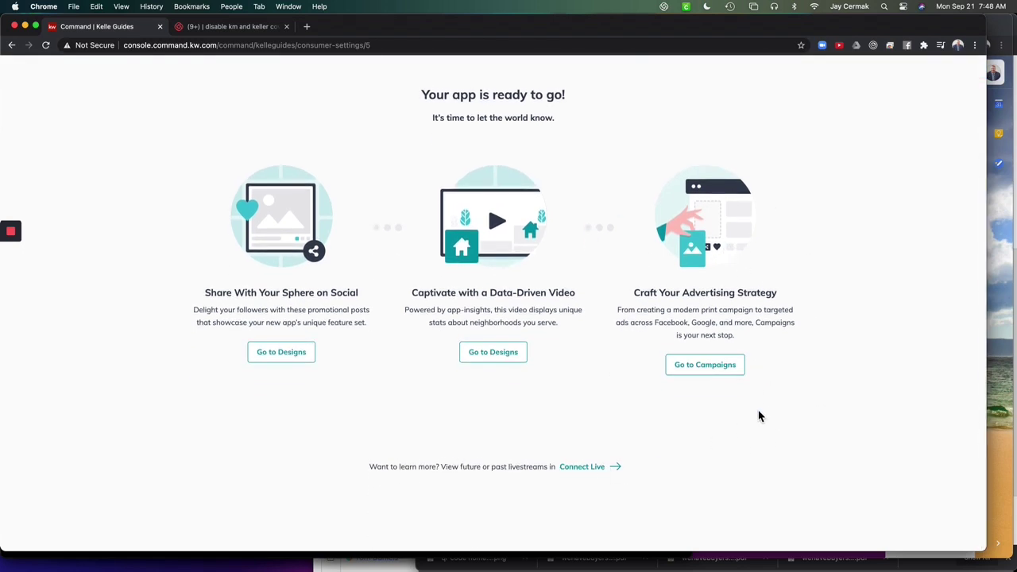
scroll(759, 417, "up", 3)
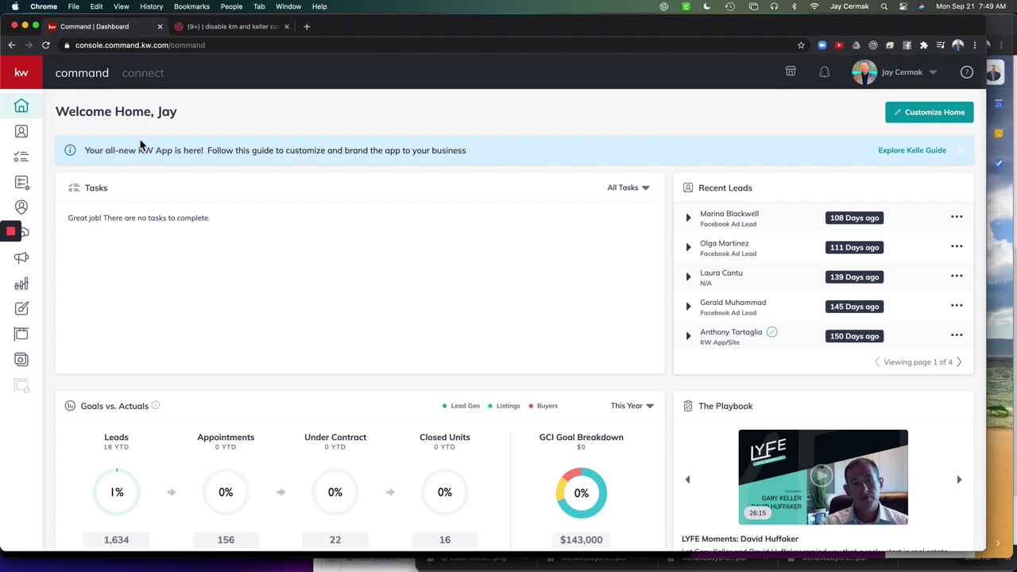
mouse_move(12, 234)
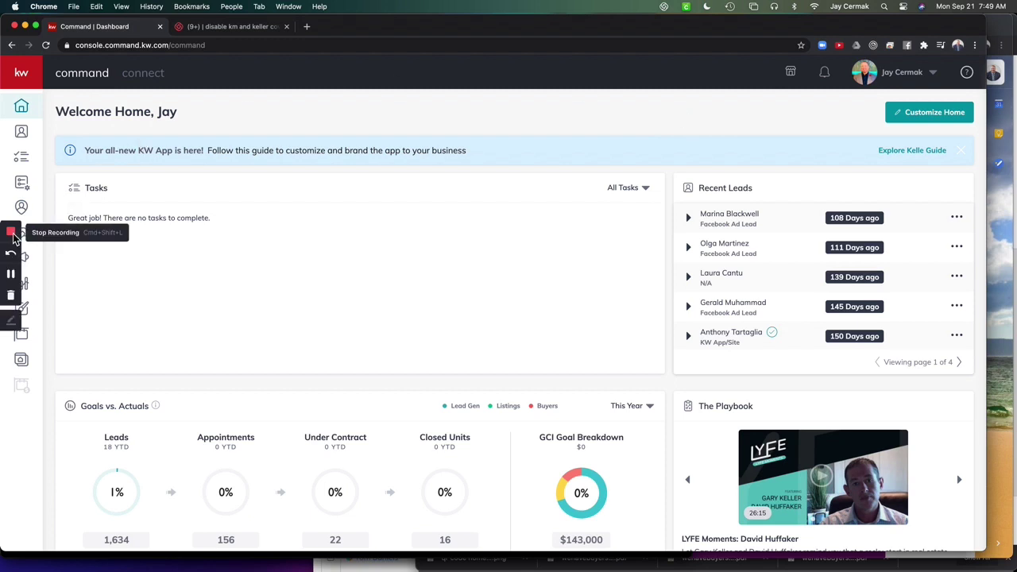